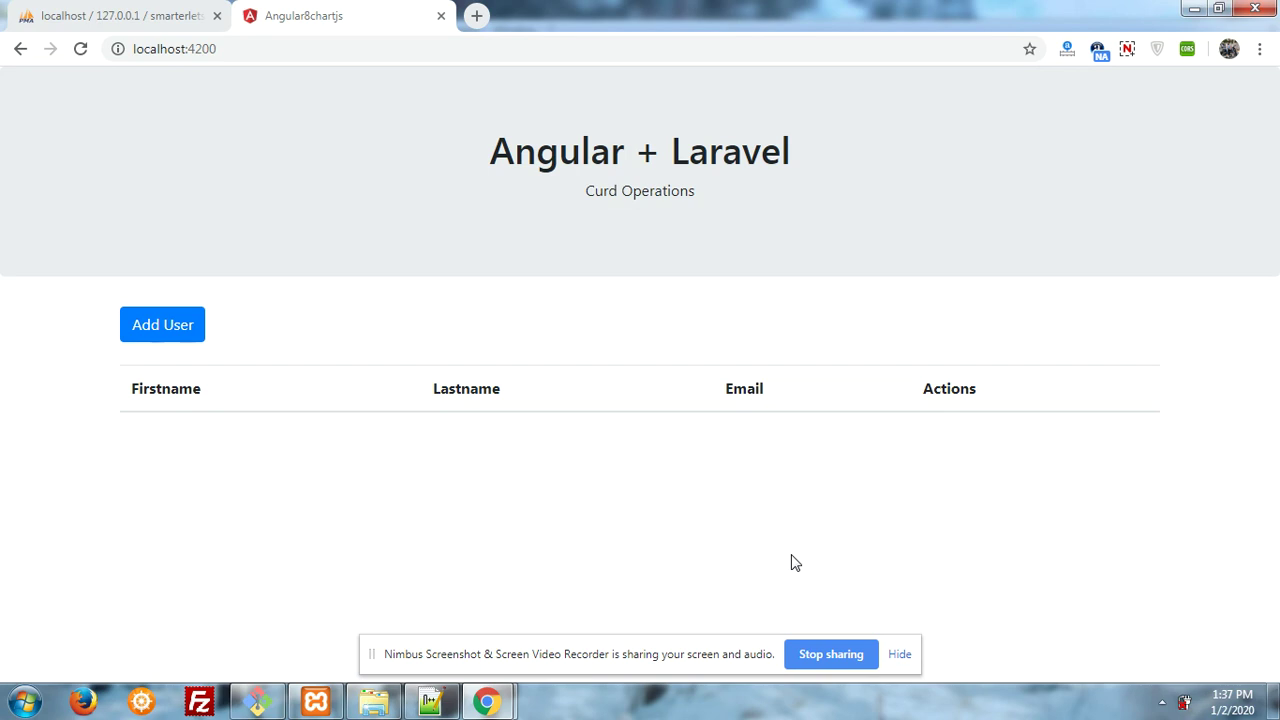
left_click(180, 330)
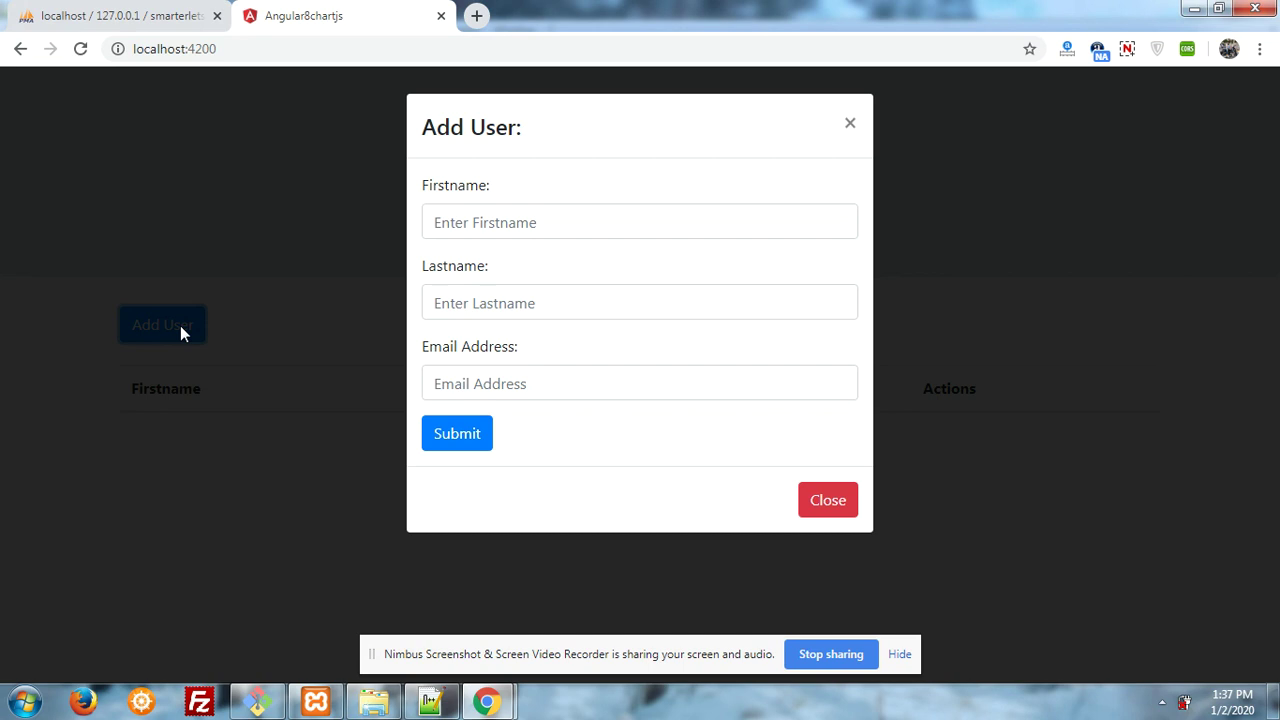
left_click(437, 223)
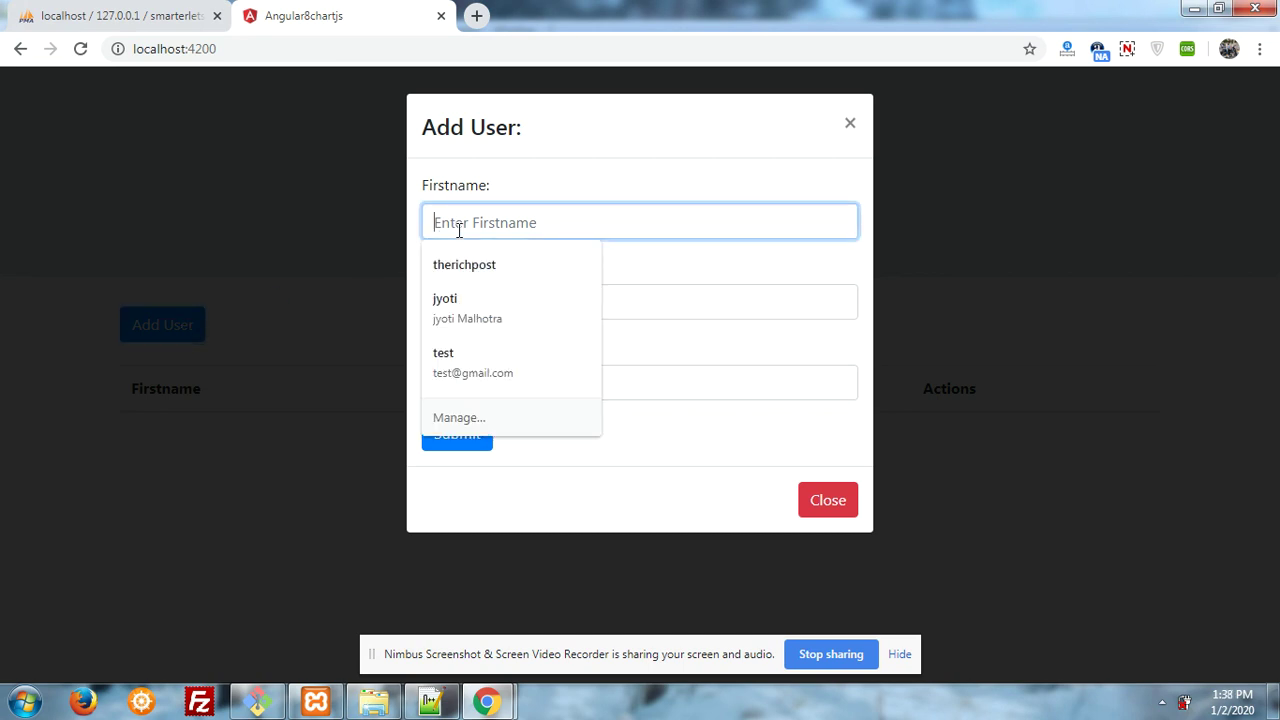
key("Tab")
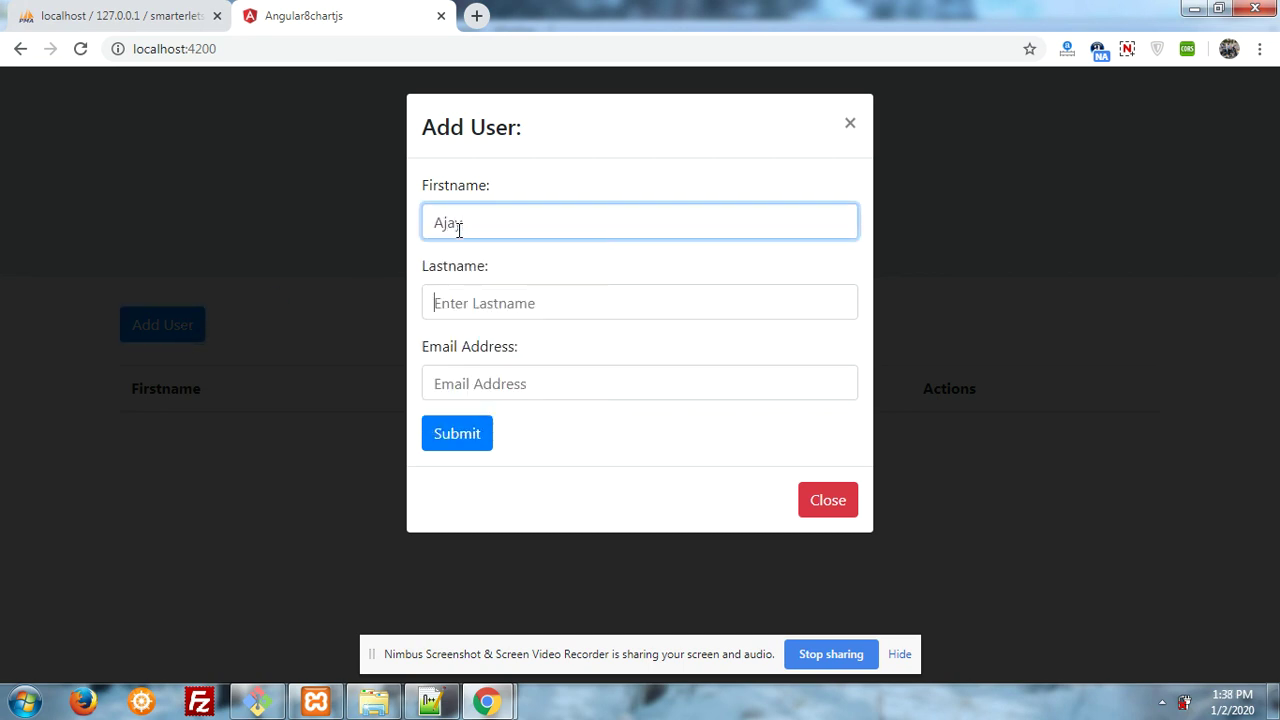
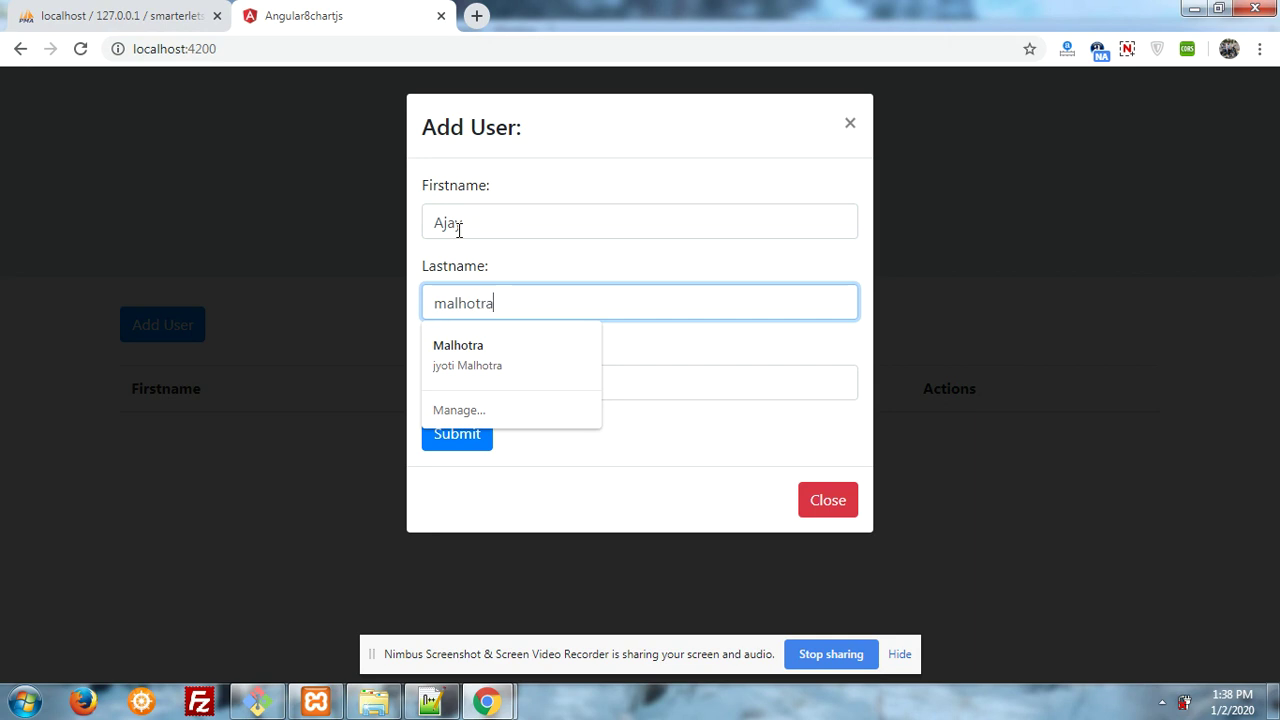
left_click(465, 347)
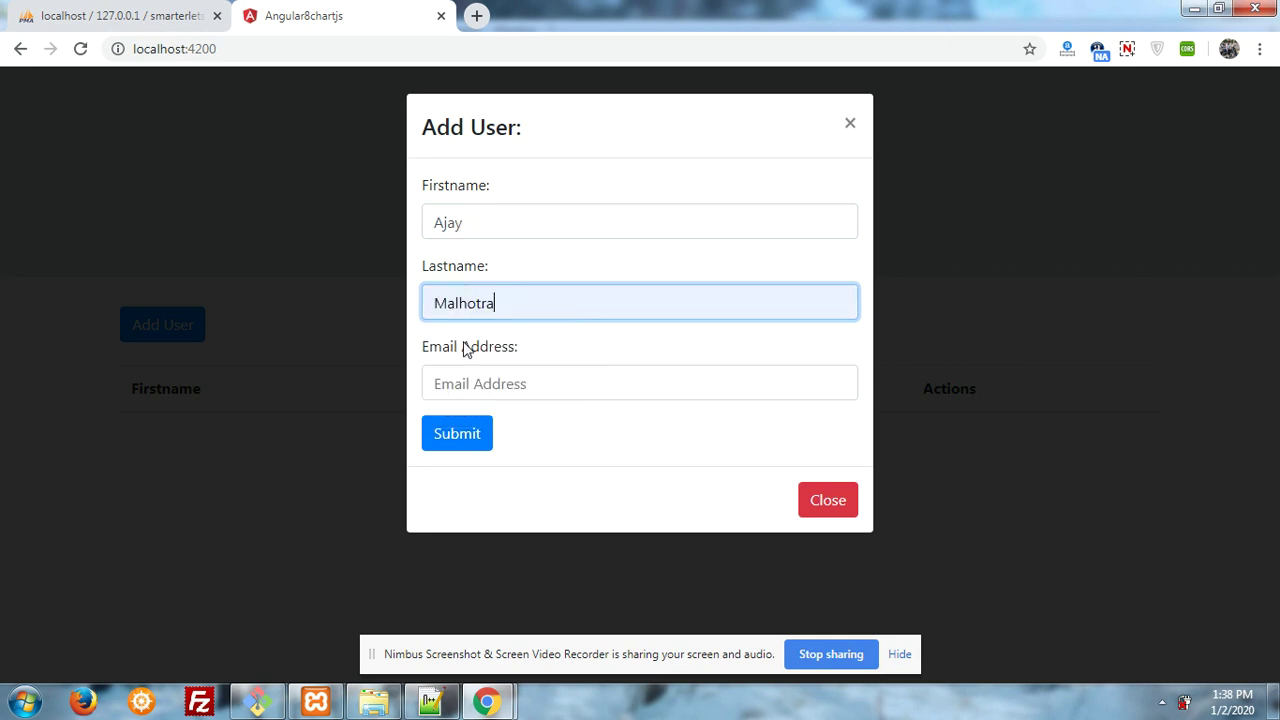
left_click(471, 384)
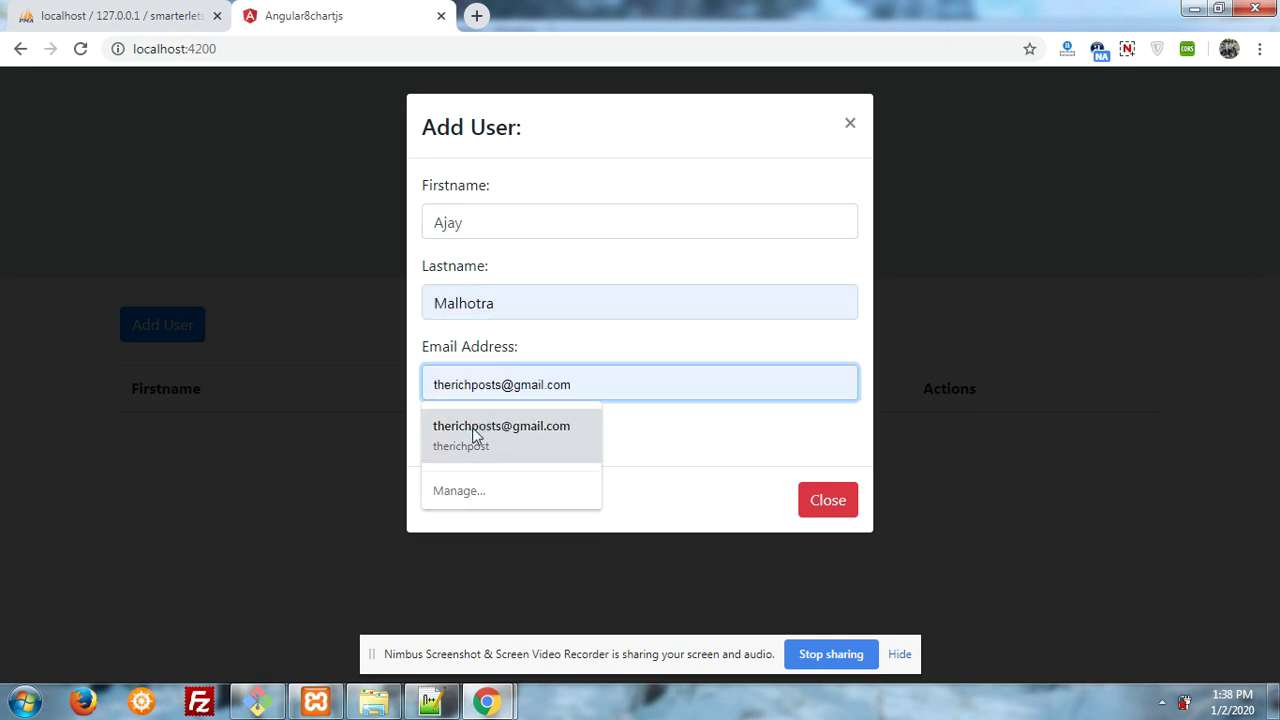
left_click(474, 436)
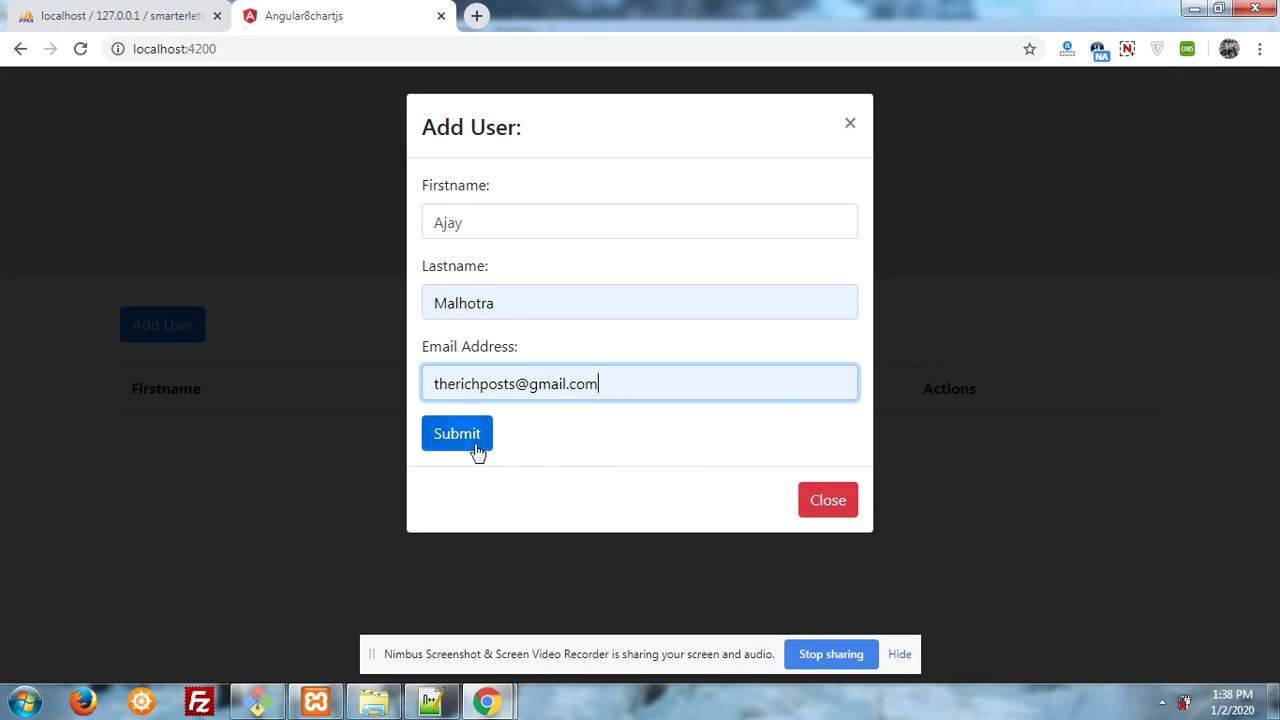
left_click(471, 449)
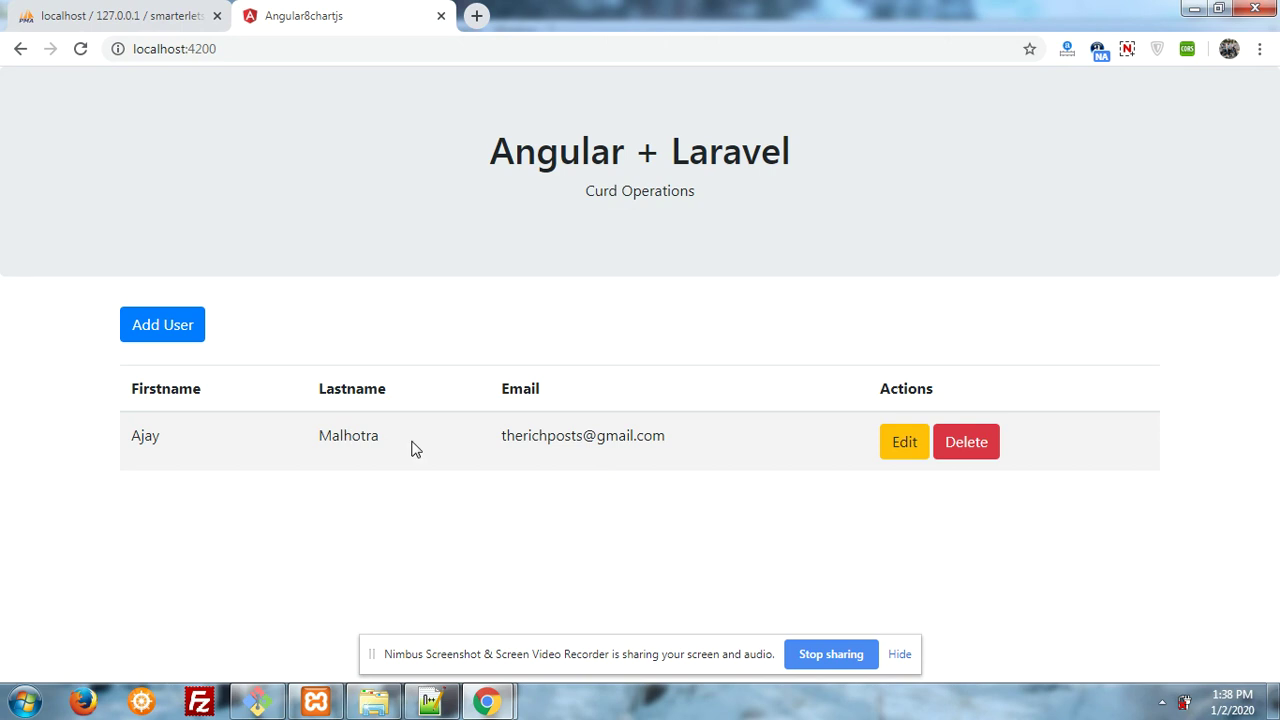
left_click(157, 14)
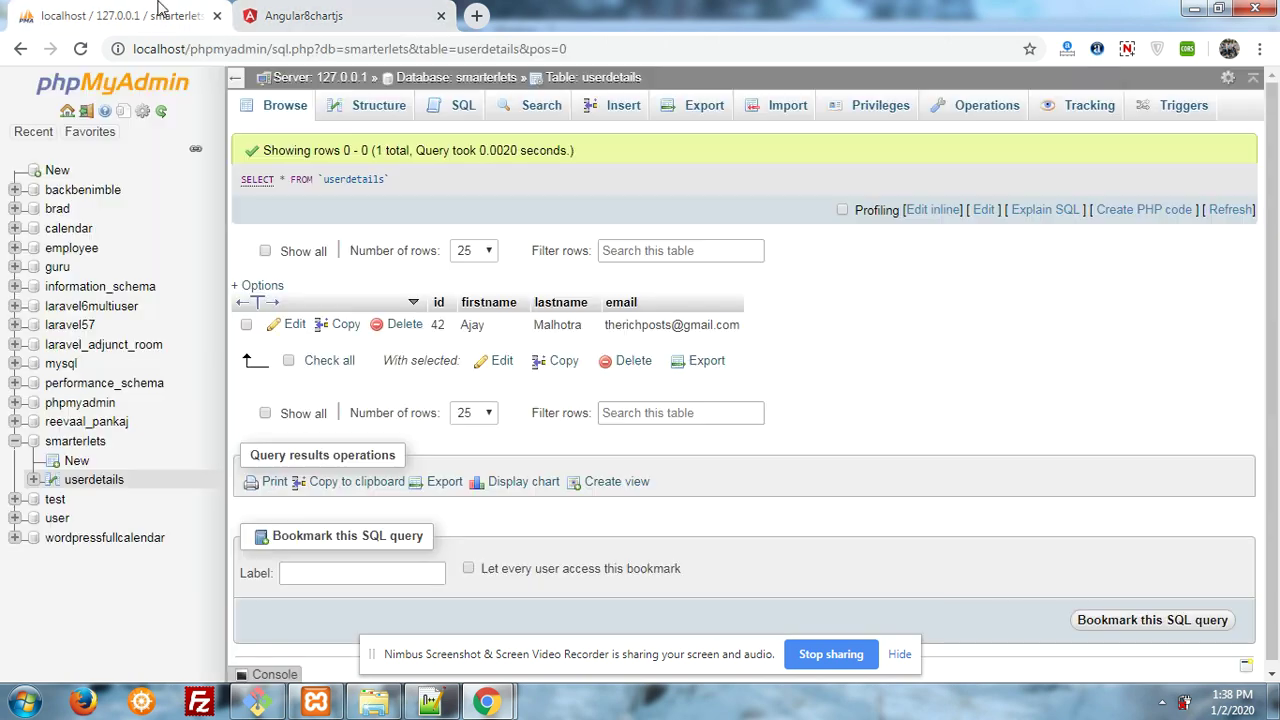
left_click(285, 106)
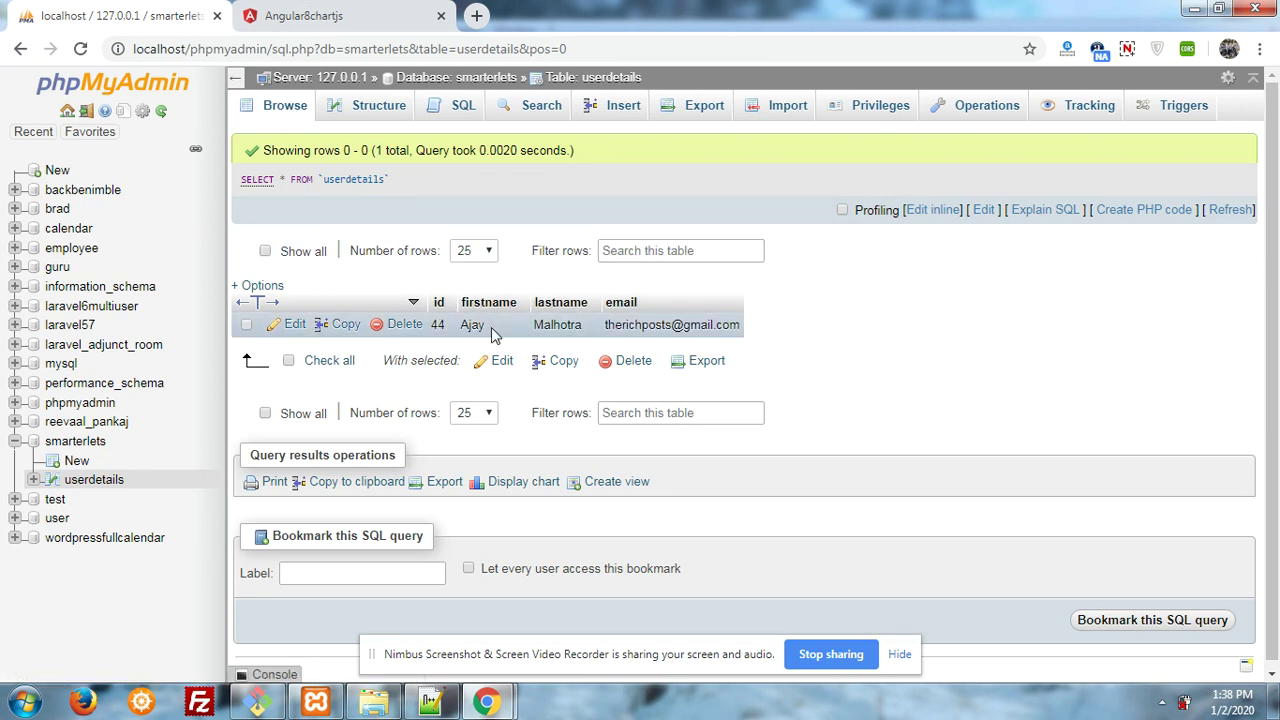
left_click(343, 12)
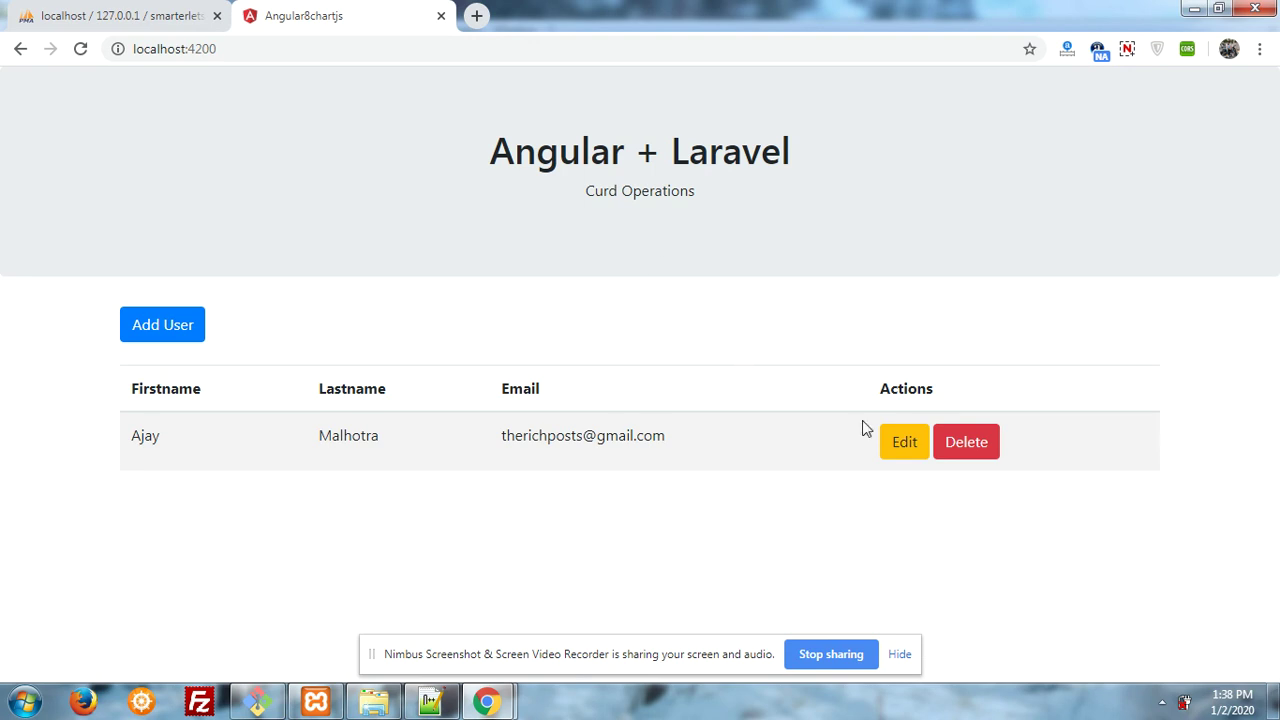
Step: Change Ajay's first name to Jassa in the edit form and save it
left_click(897, 441)
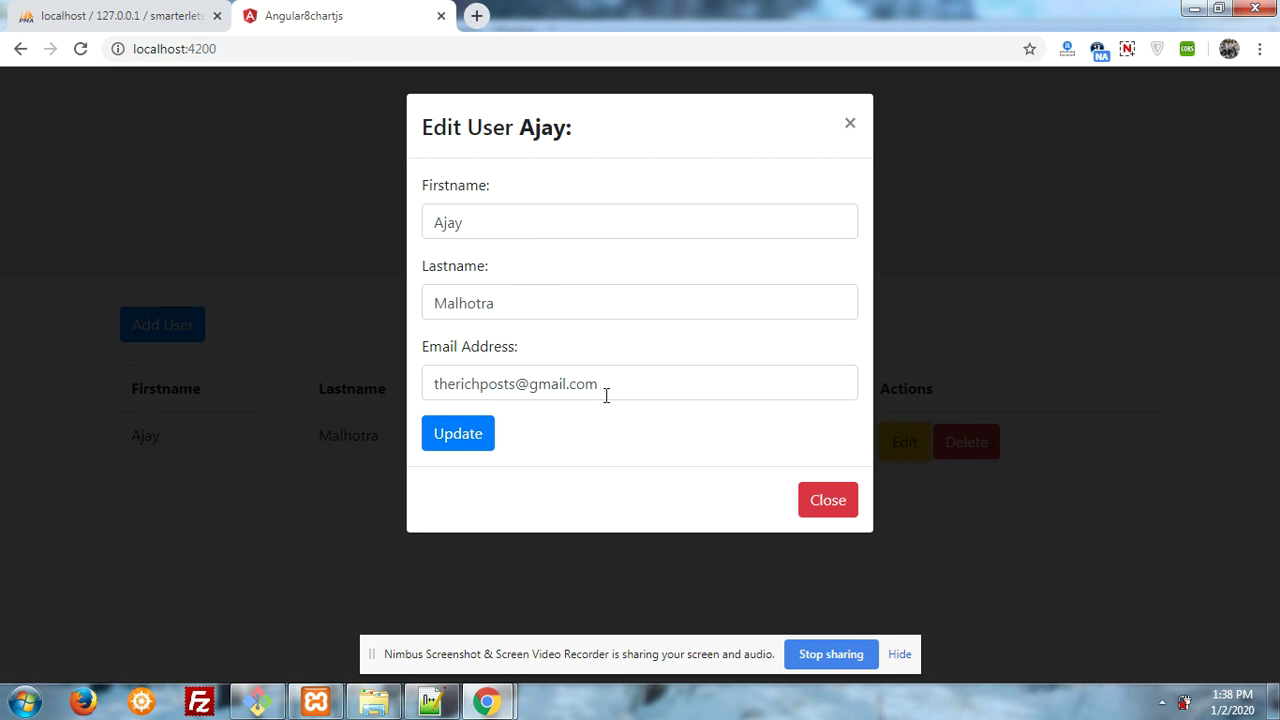
left_click(599, 222)
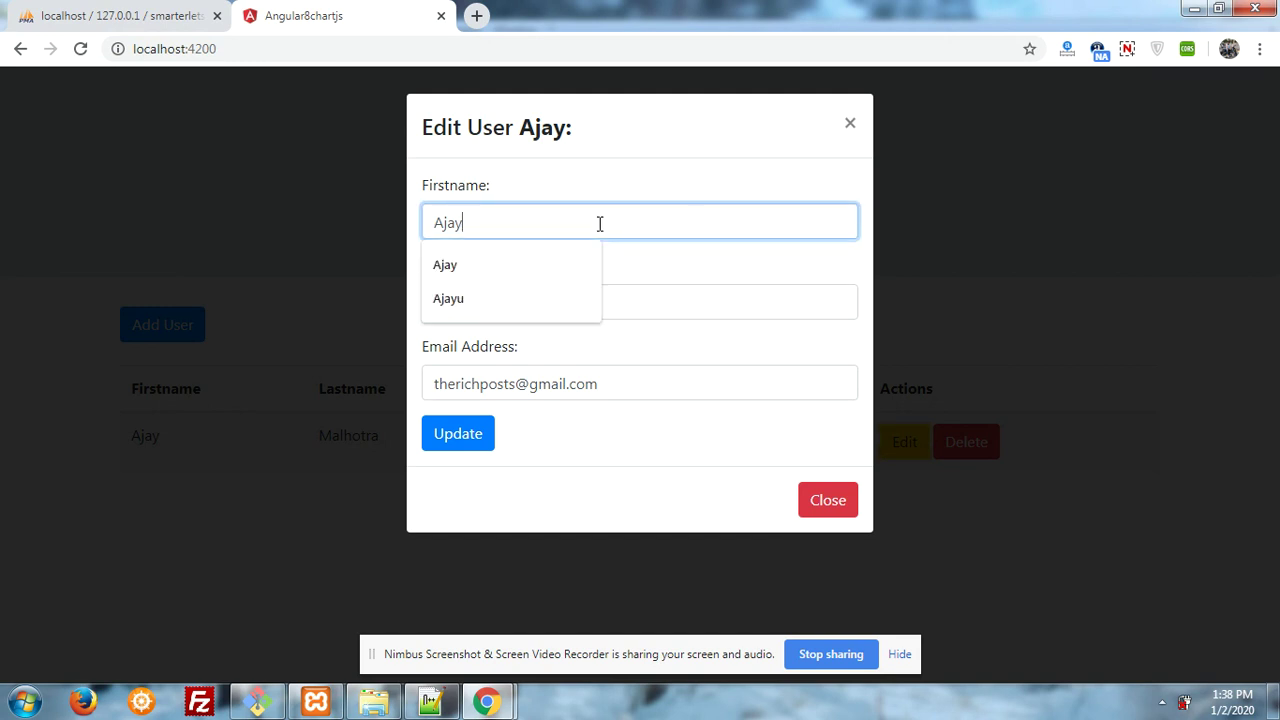
key("BackSpace")
key("BackSpace")
key("BackSpace")
key("BackSpace")
type("J")
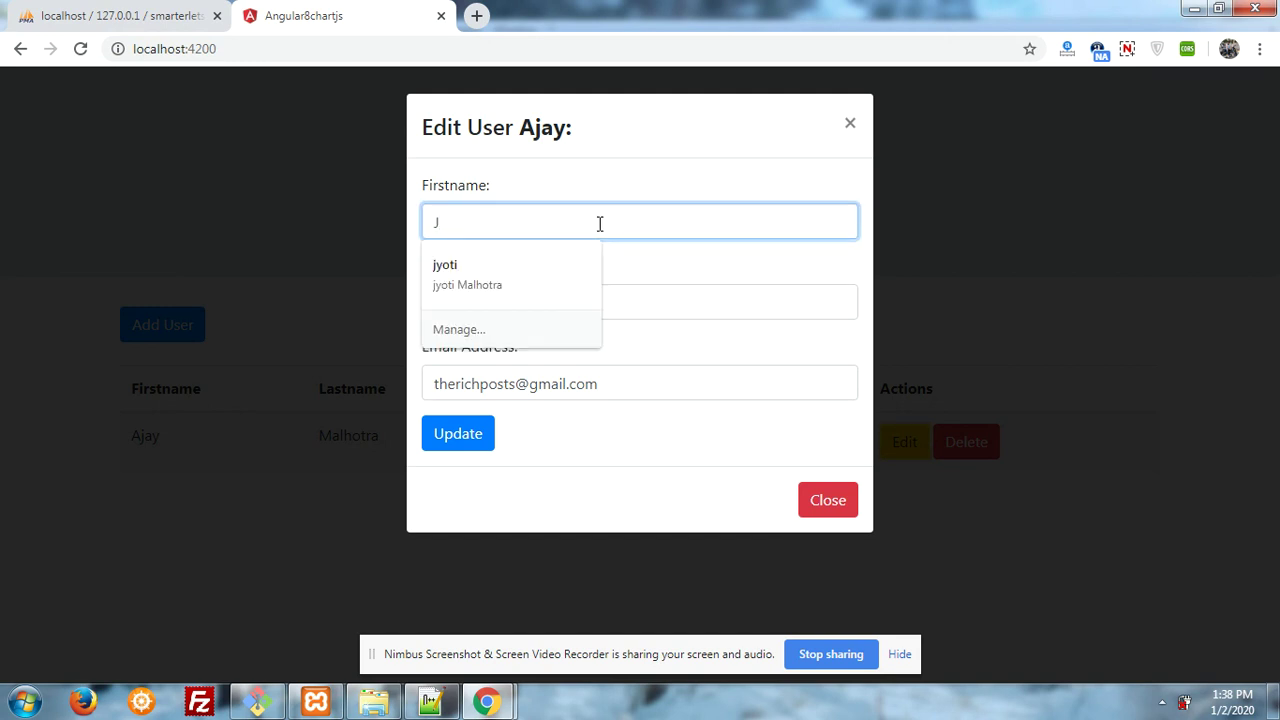
type("assa")
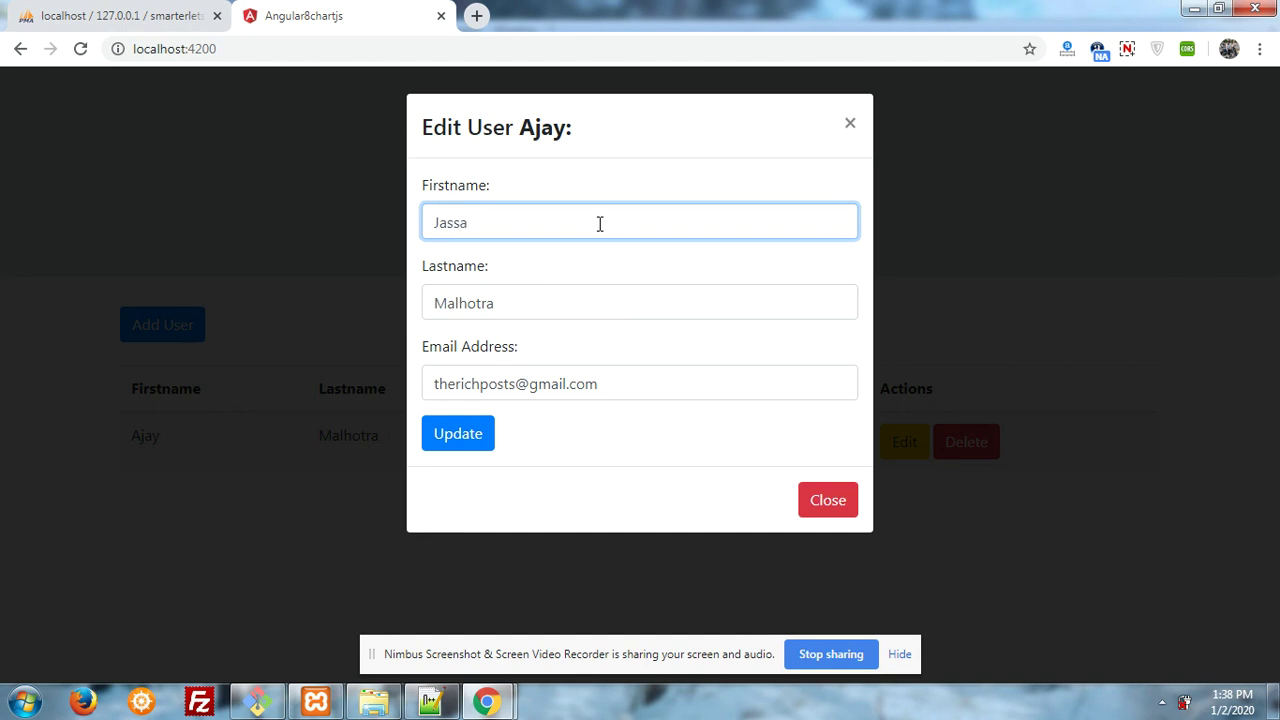
left_click(478, 438)
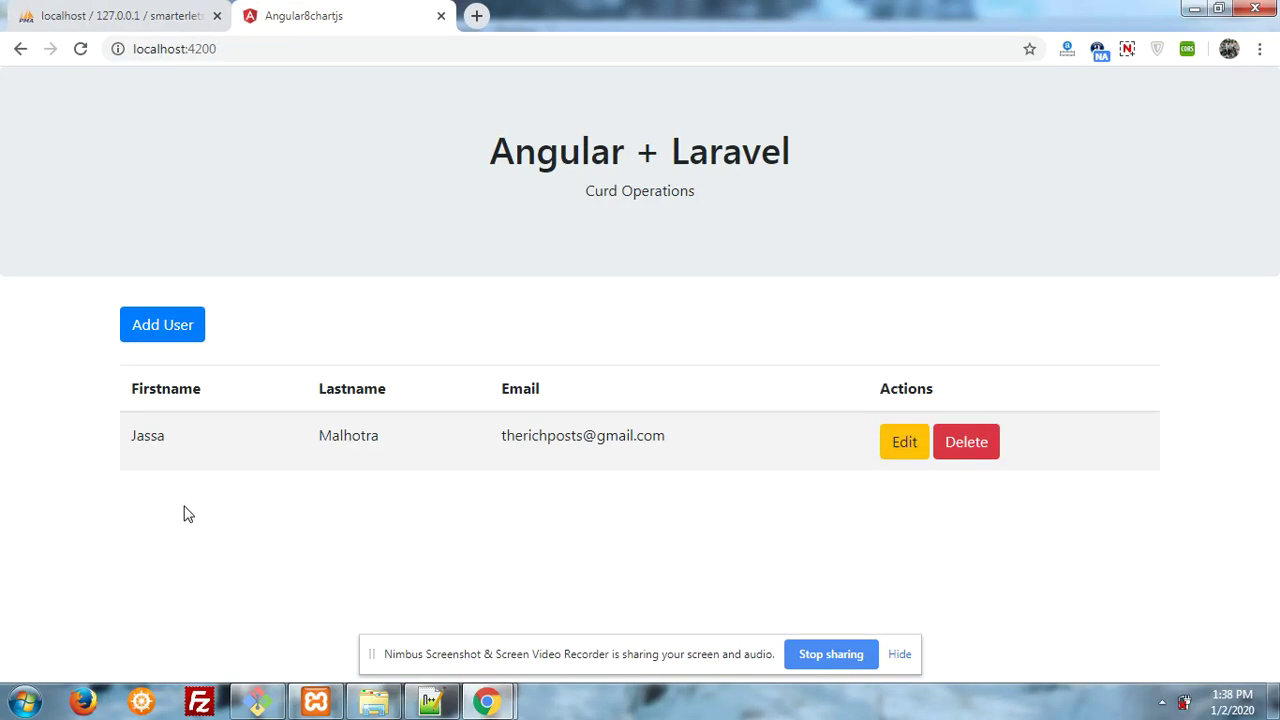
left_click(172, 326)
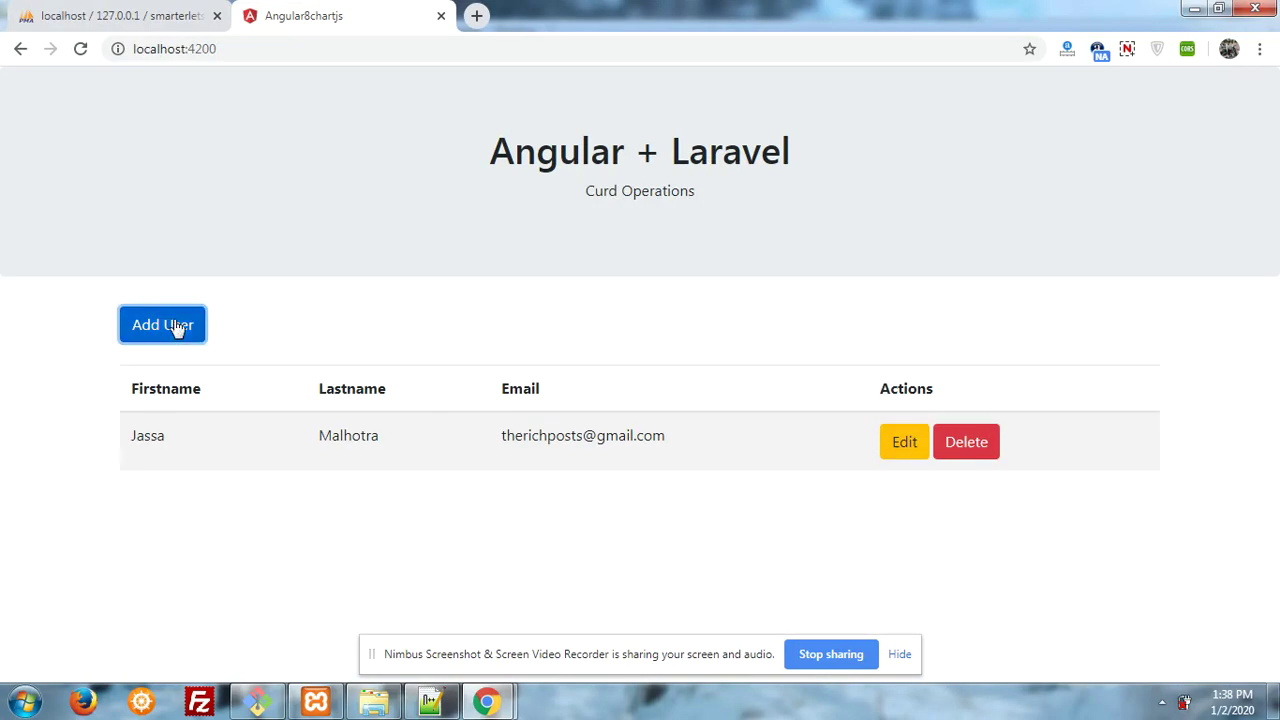
left_click(472, 224)
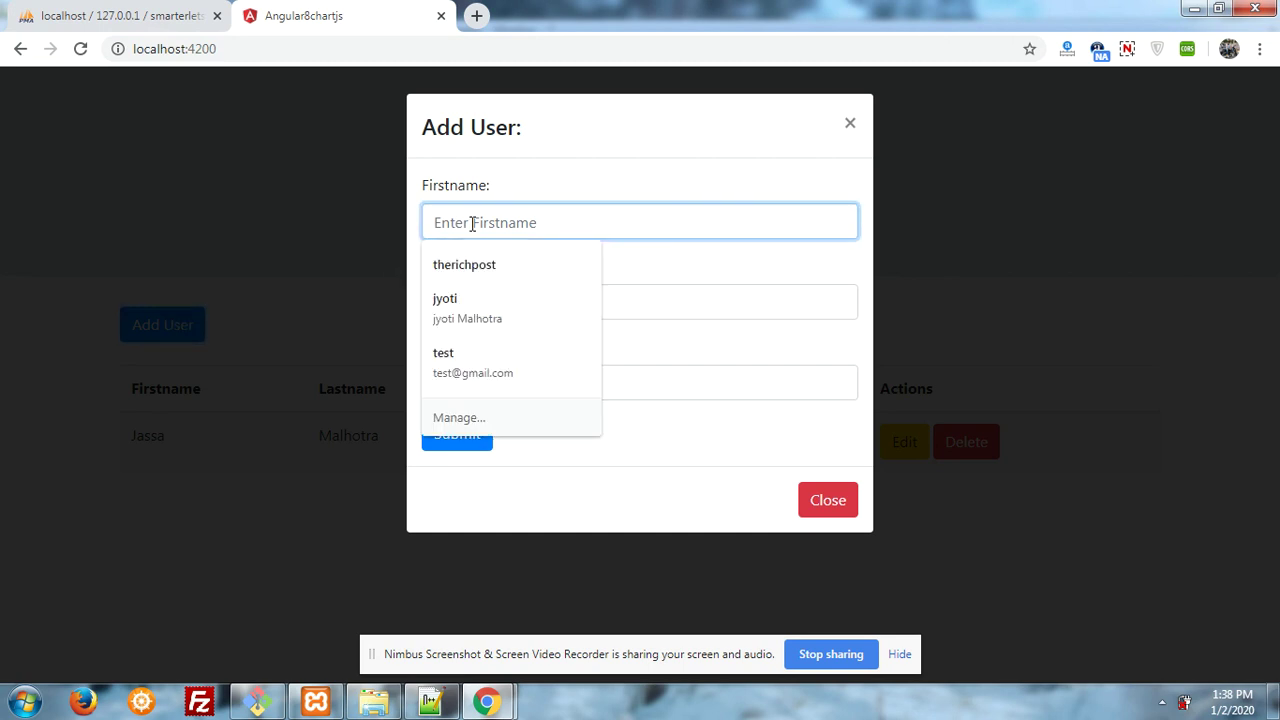
type("ajay")
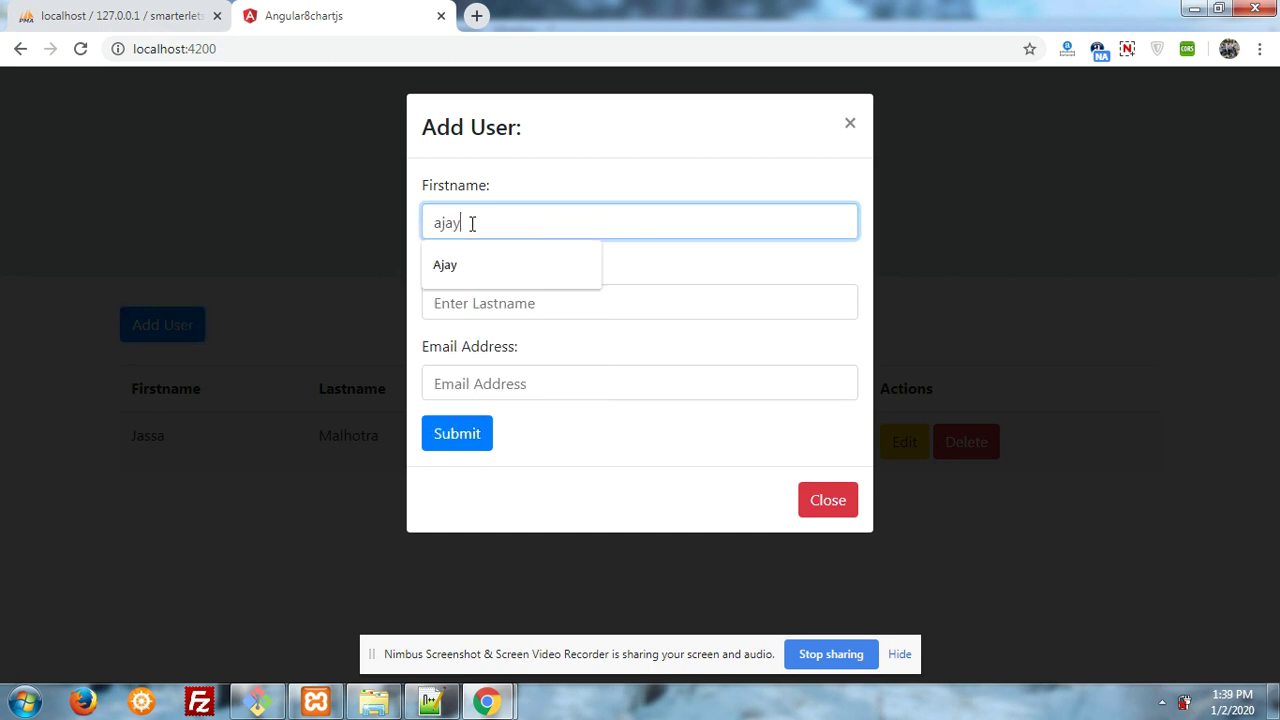
left_click(470, 265)
left_click(470, 303)
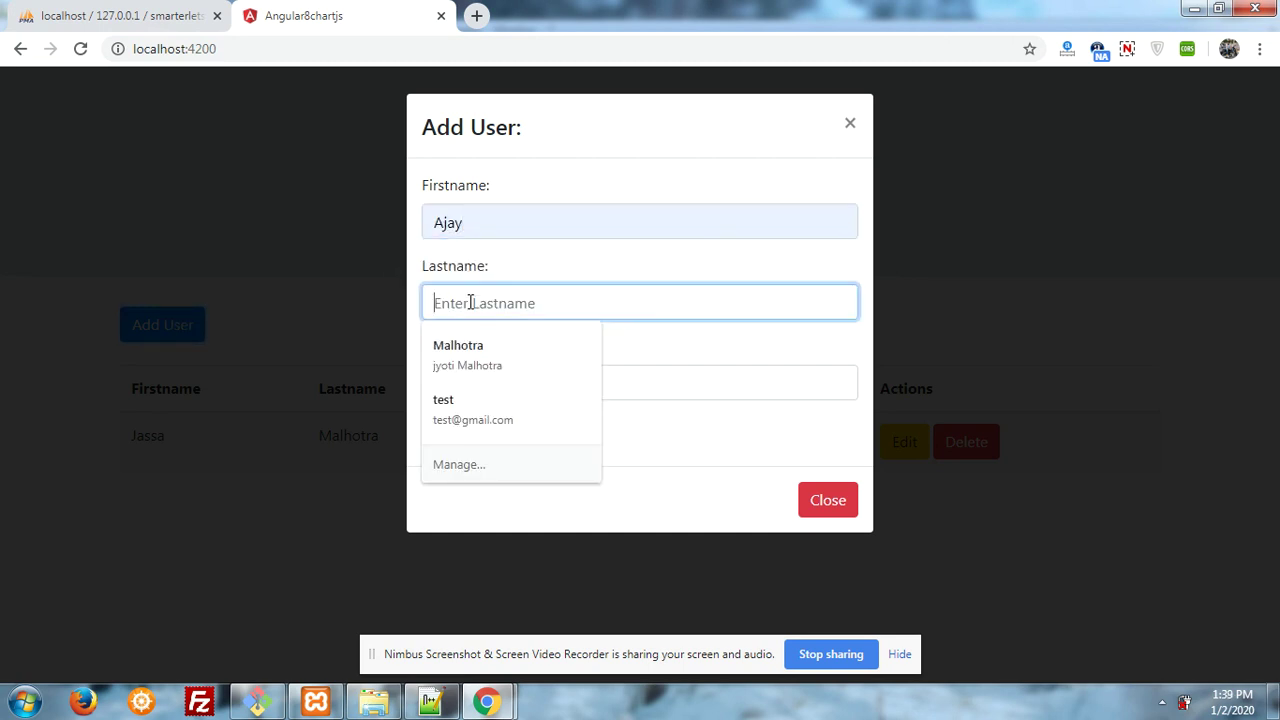
left_click(470, 360)
left_click(470, 383)
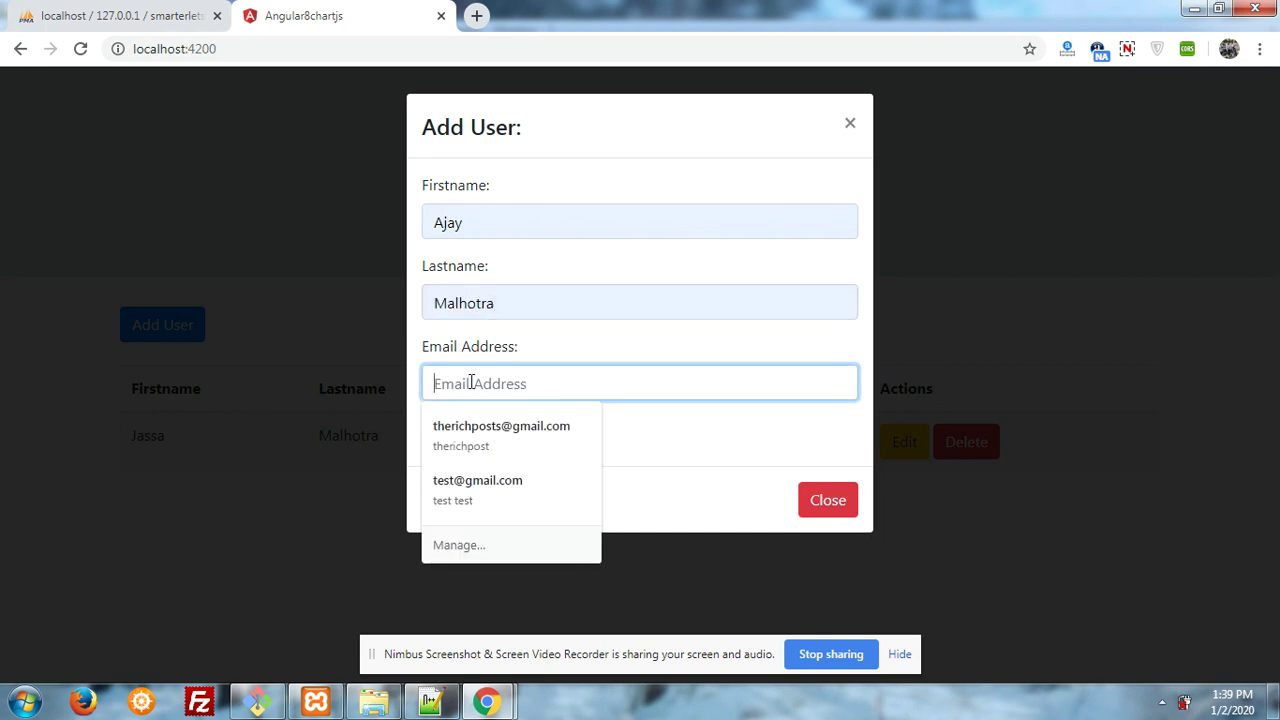
left_click(476, 482)
left_click(468, 455)
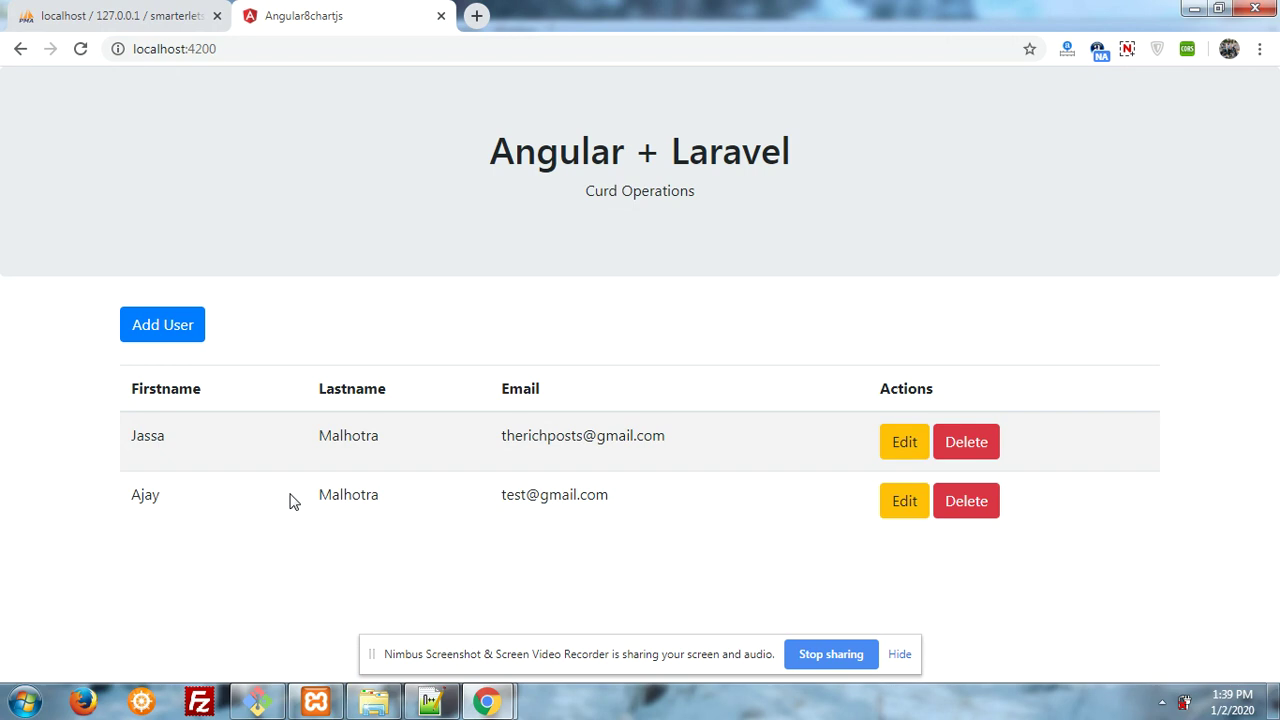
left_click(958, 504)
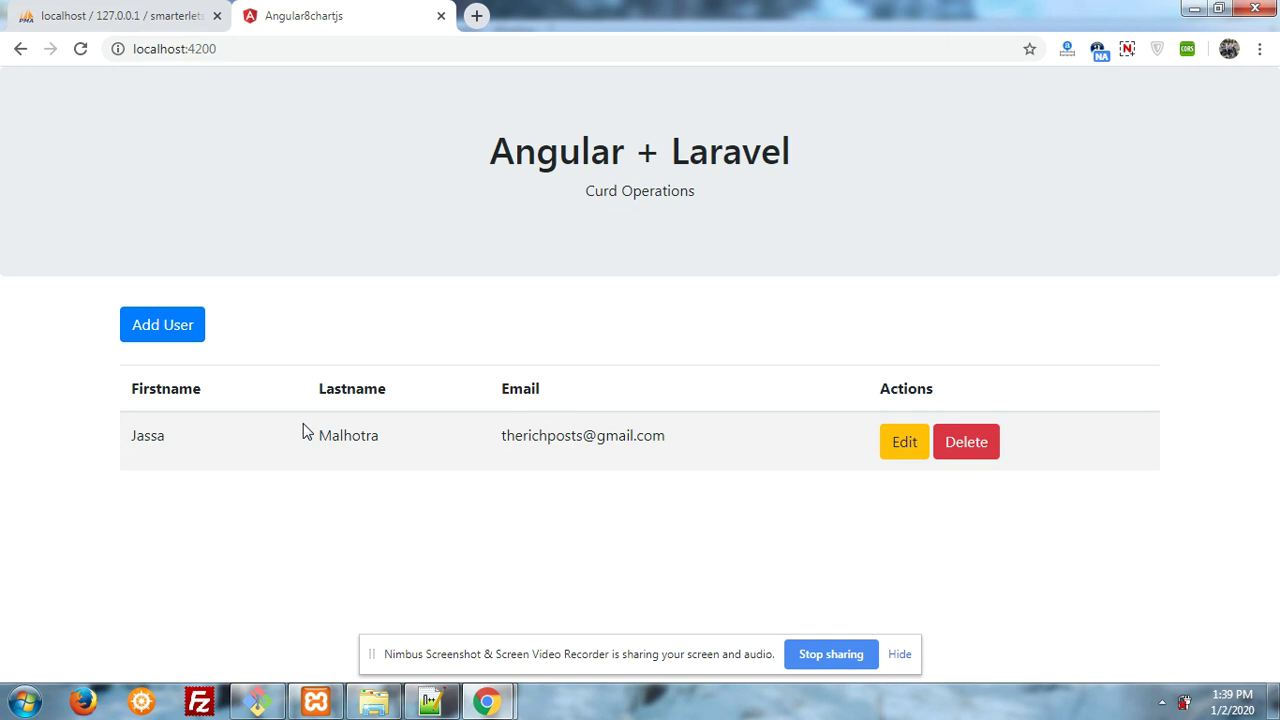
left_click(177, 335)
left_click(485, 224)
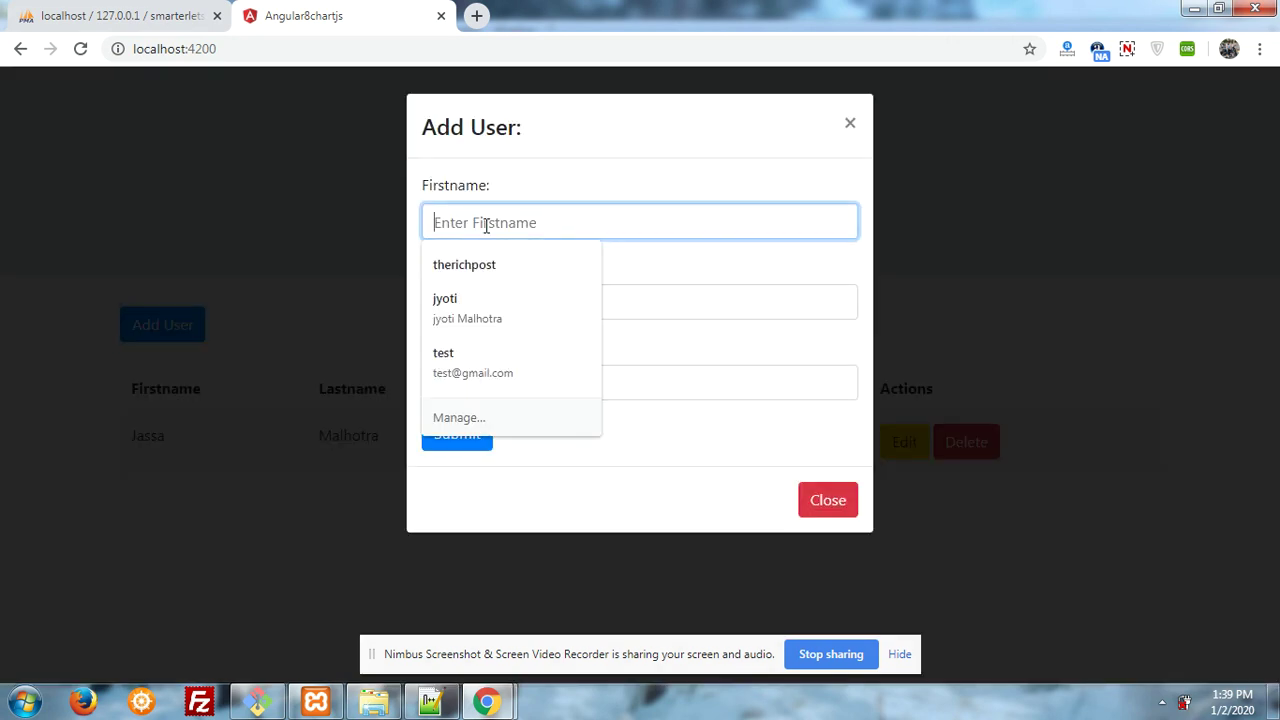
type("Aj")
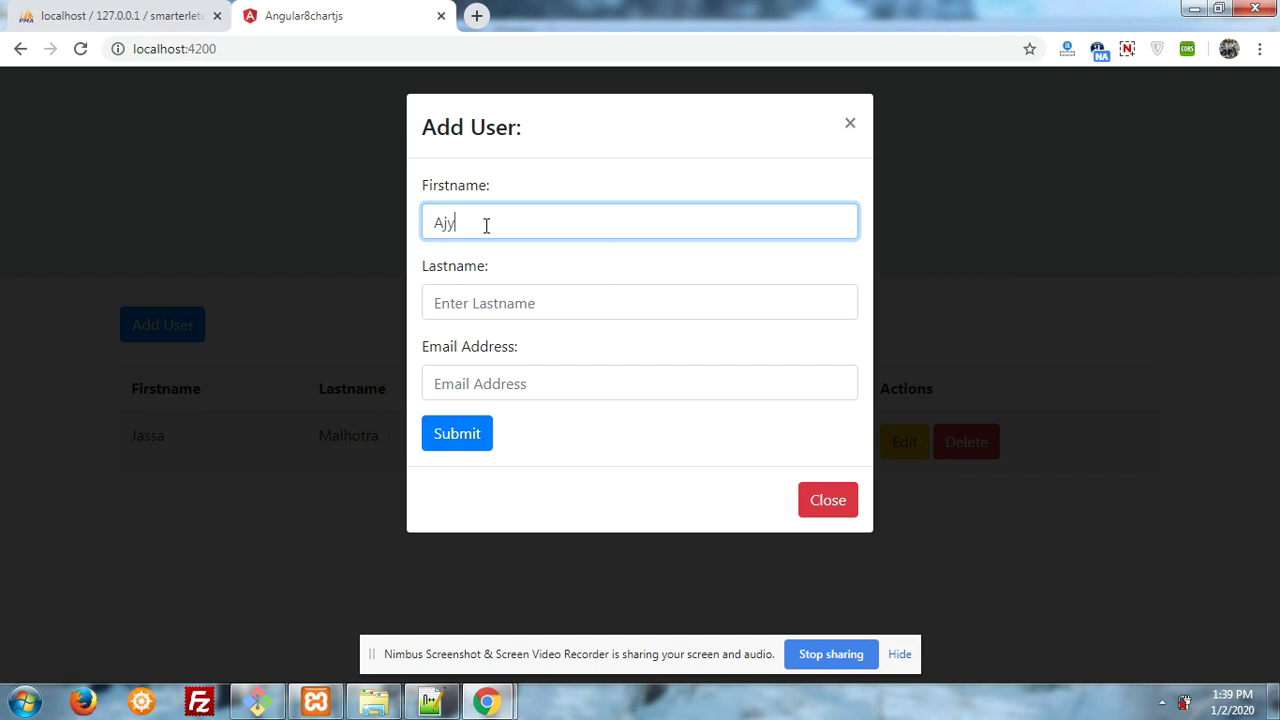
type("ay")
left_click(489, 300)
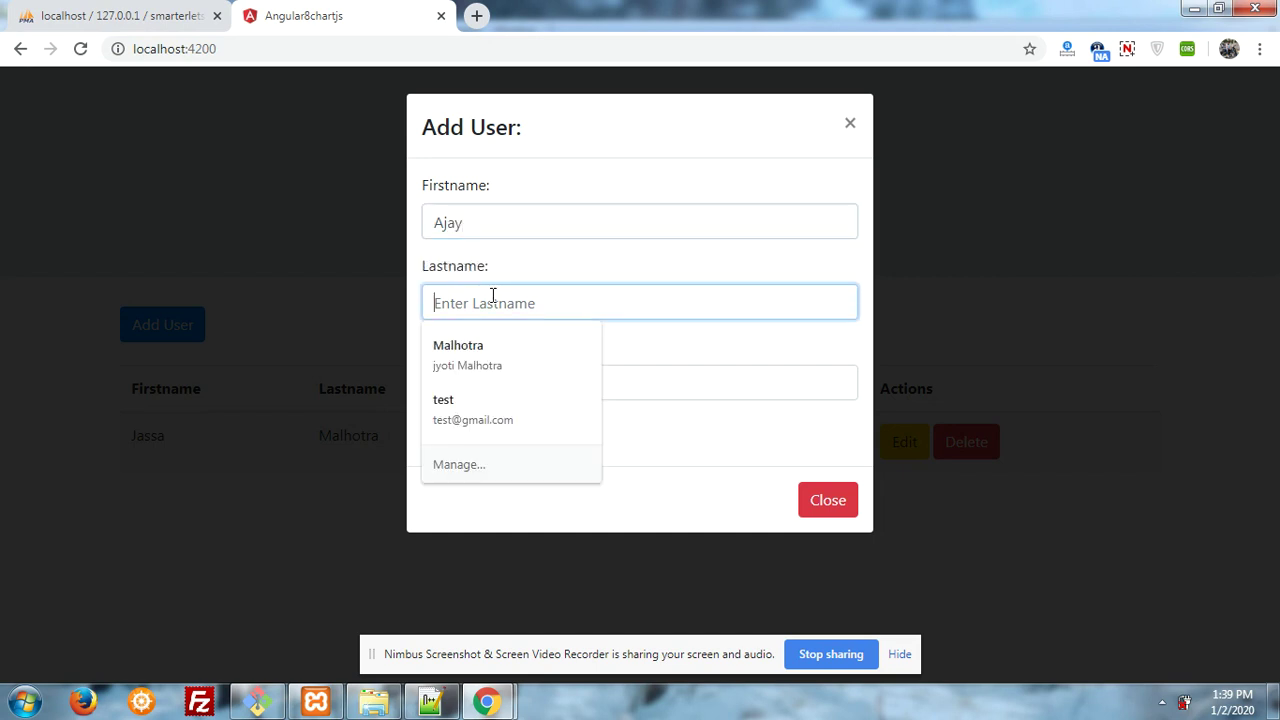
left_click(489, 367)
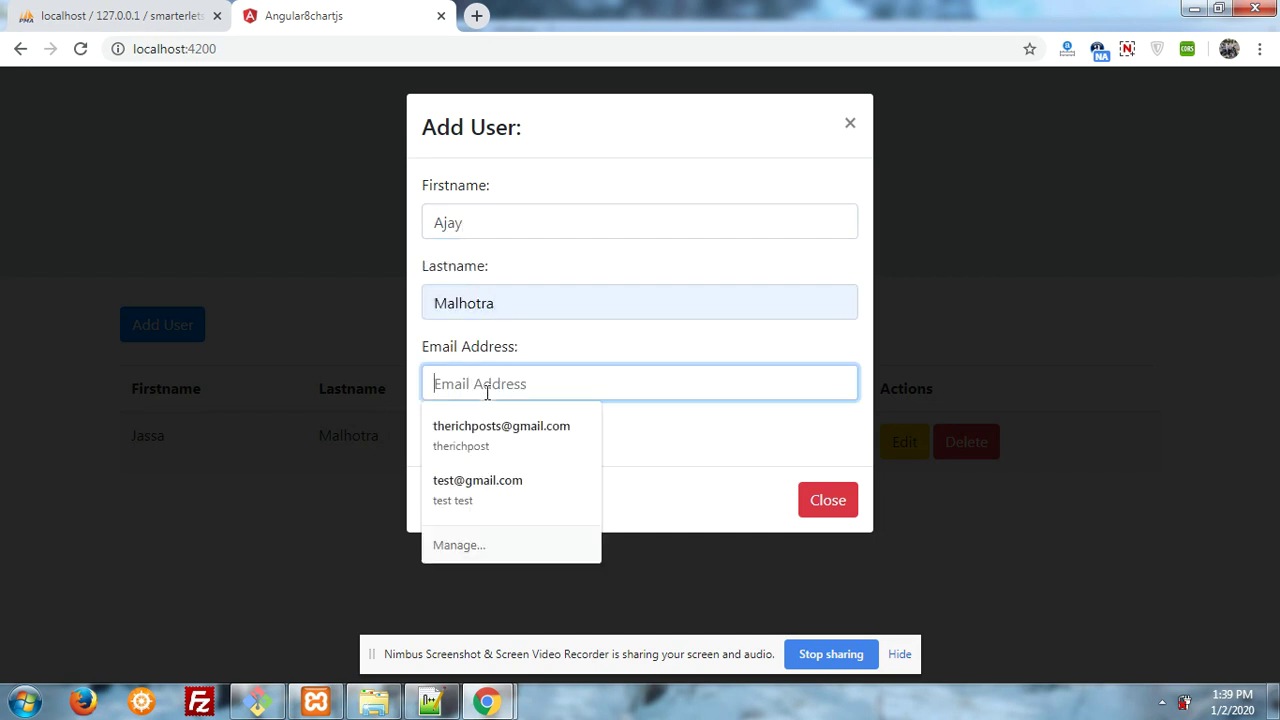
left_click(484, 480)
left_click(470, 447)
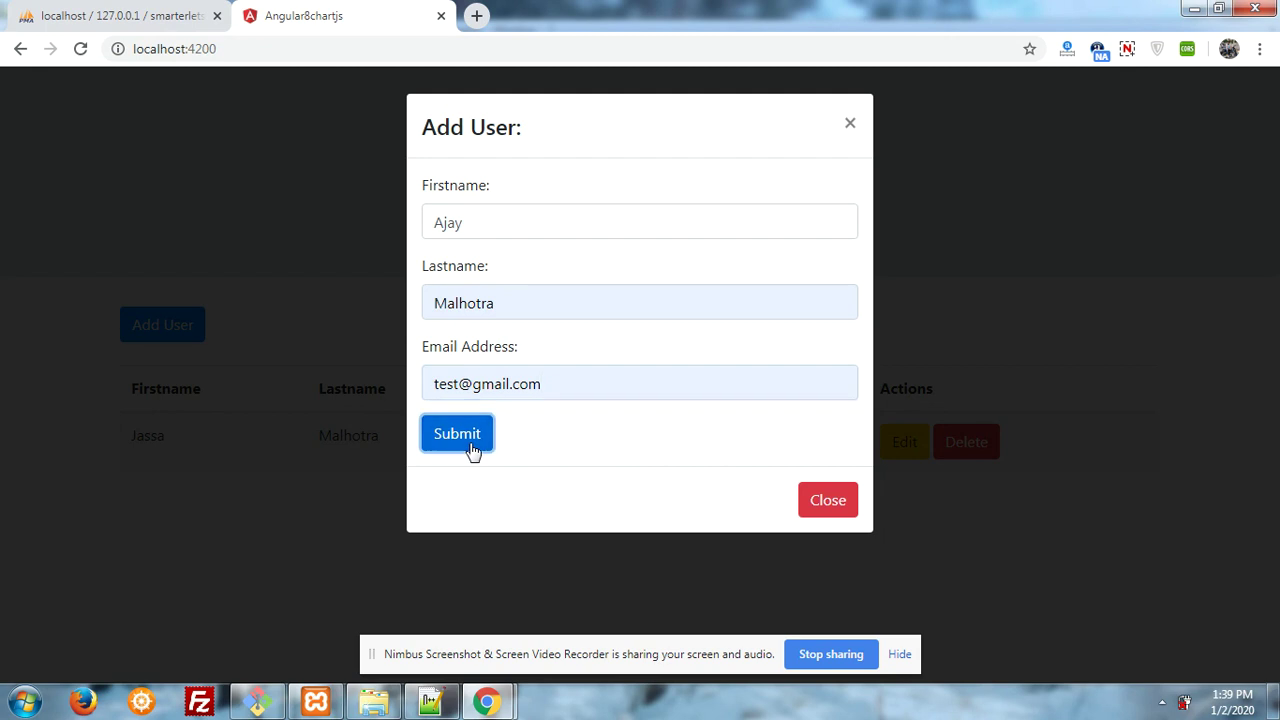
Step: Confirm both records in phpMyAdmin's userdetails table, then return to the Angular app
left_click(120, 15)
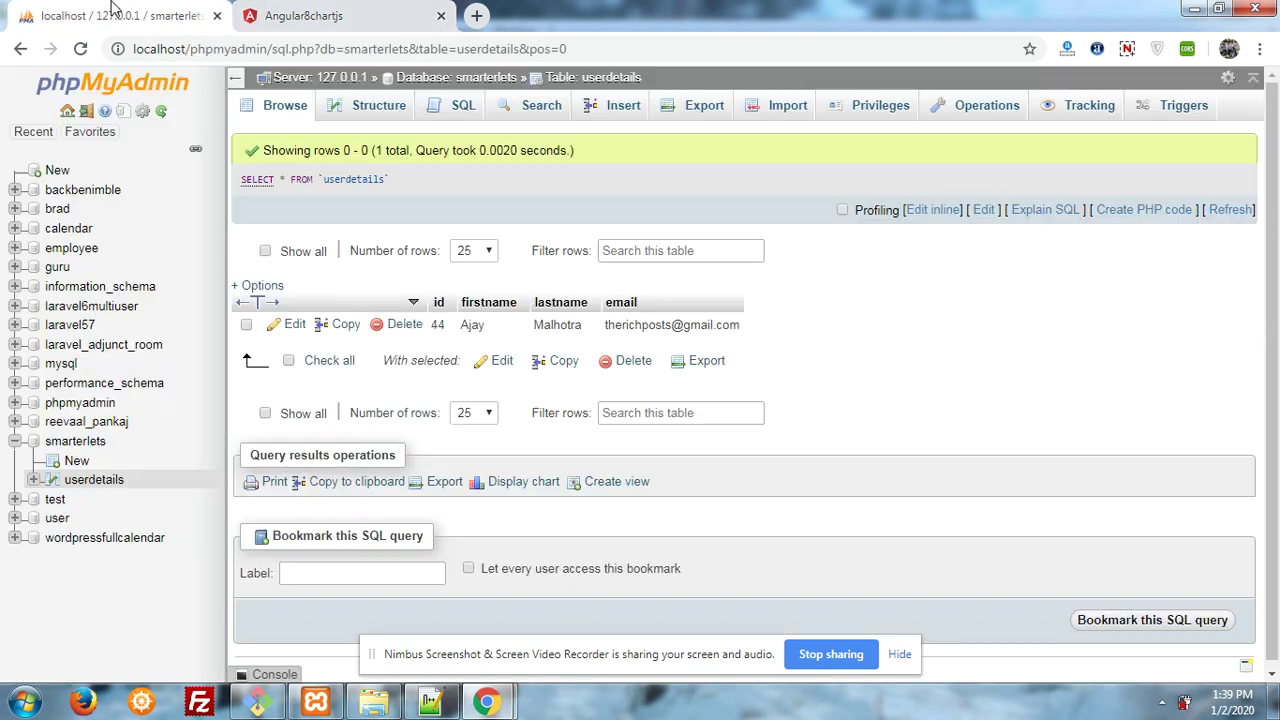
left_click(273, 110)
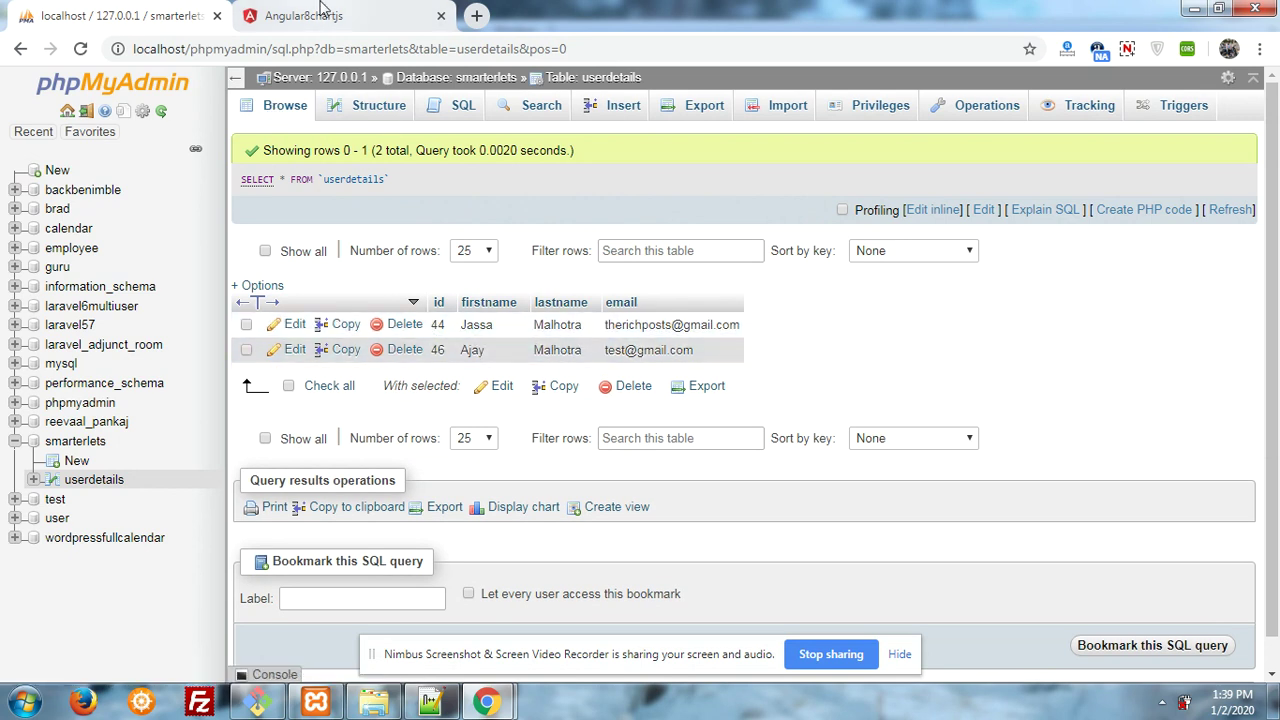
left_click(320, 12)
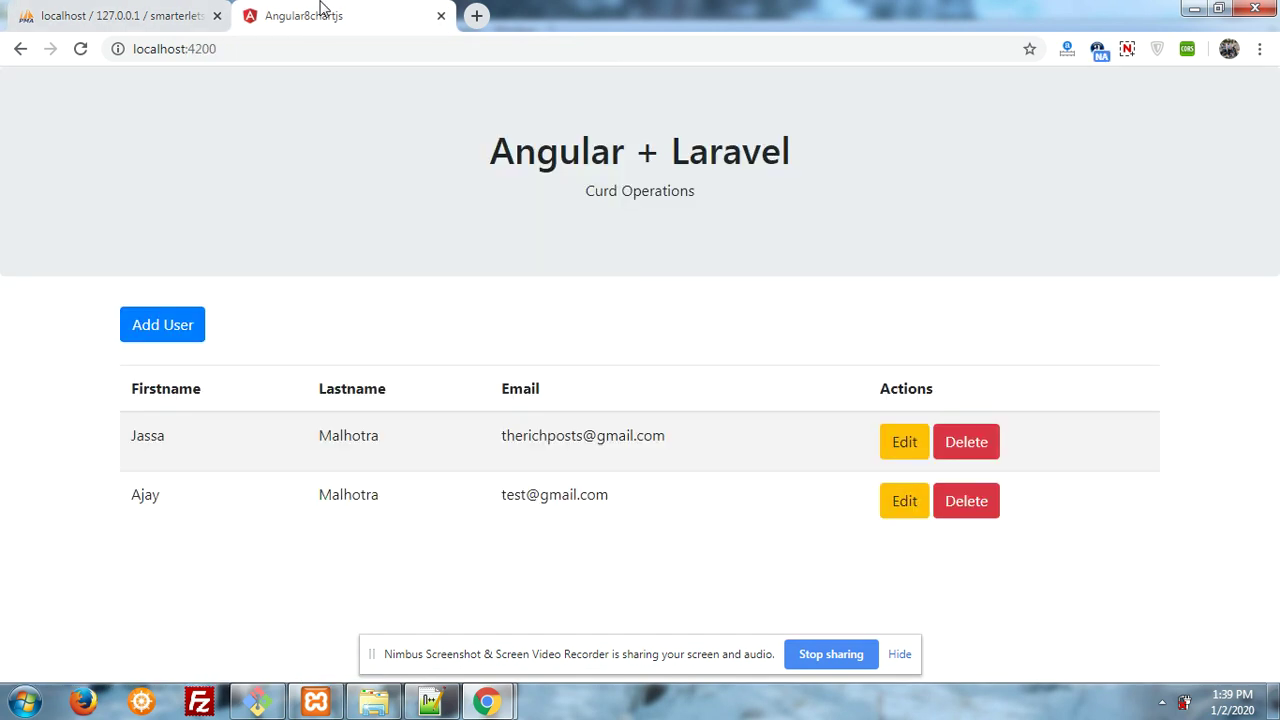